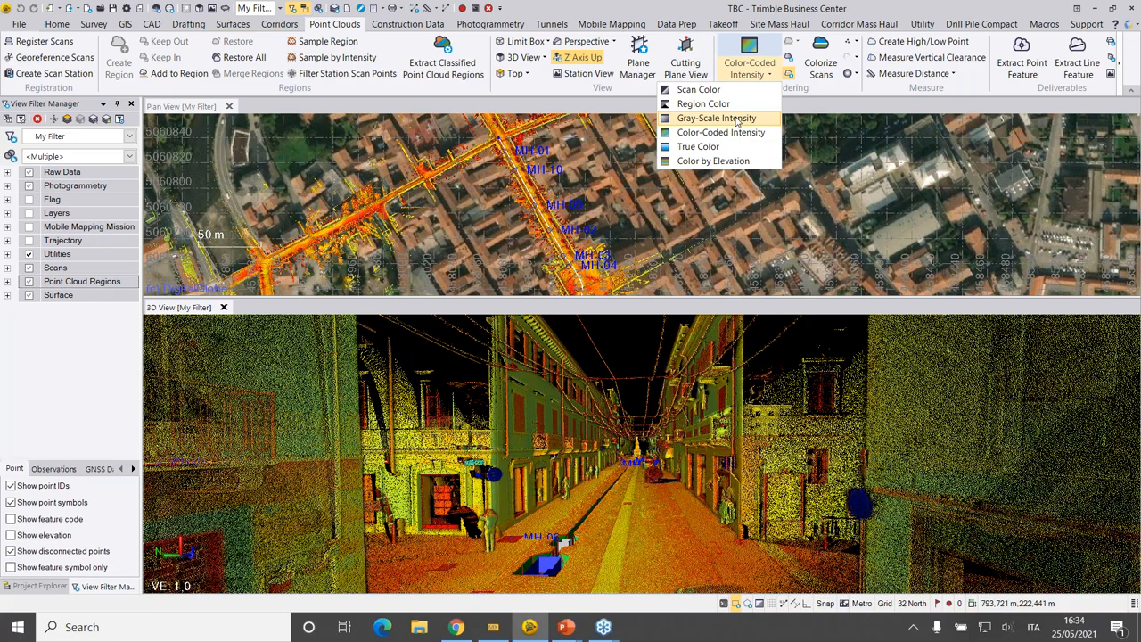
# Render the point cloud in Gray-Scale Intensity and inspect the manhole and trench along the street in the 3D view.
pyautogui.moveTo(644, 533); pyautogui.dragTo(573, 565, button='right')
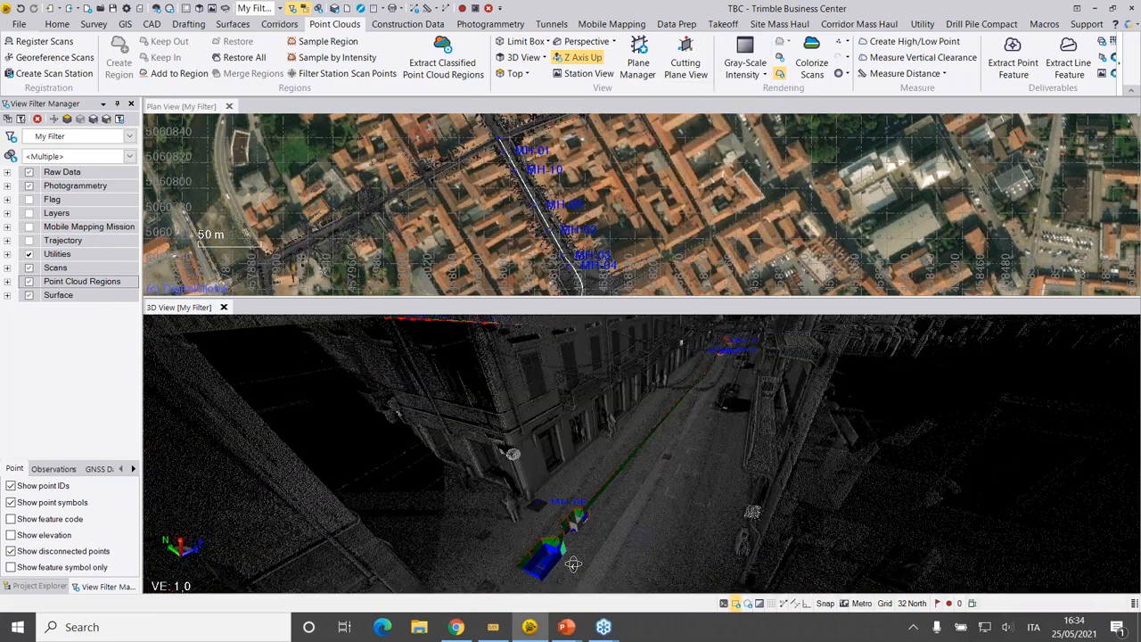
pyautogui.scroll(-2, 696, 446)
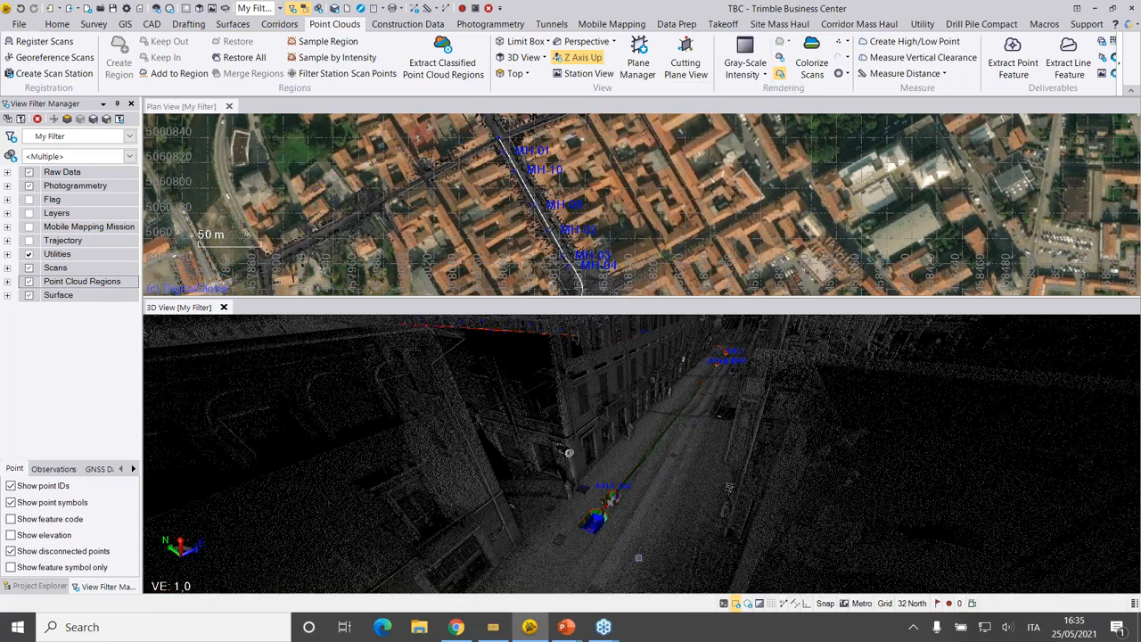
pyautogui.scroll(3, 638, 558)
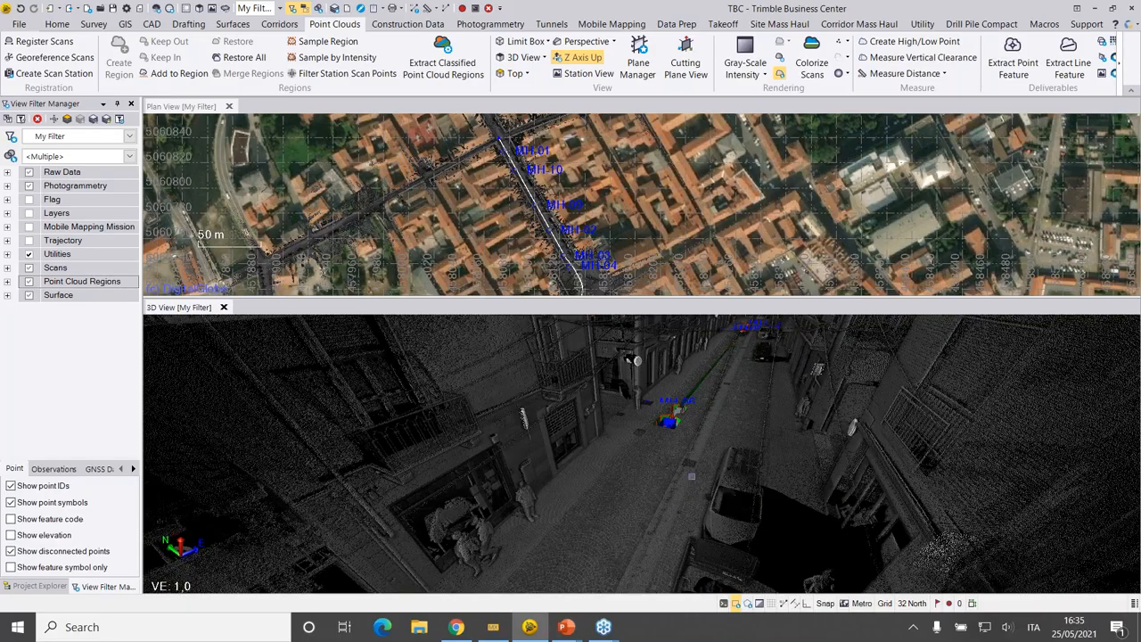
pyautogui.moveTo(687, 442); pyautogui.dragTo(666, 499, button='middle')
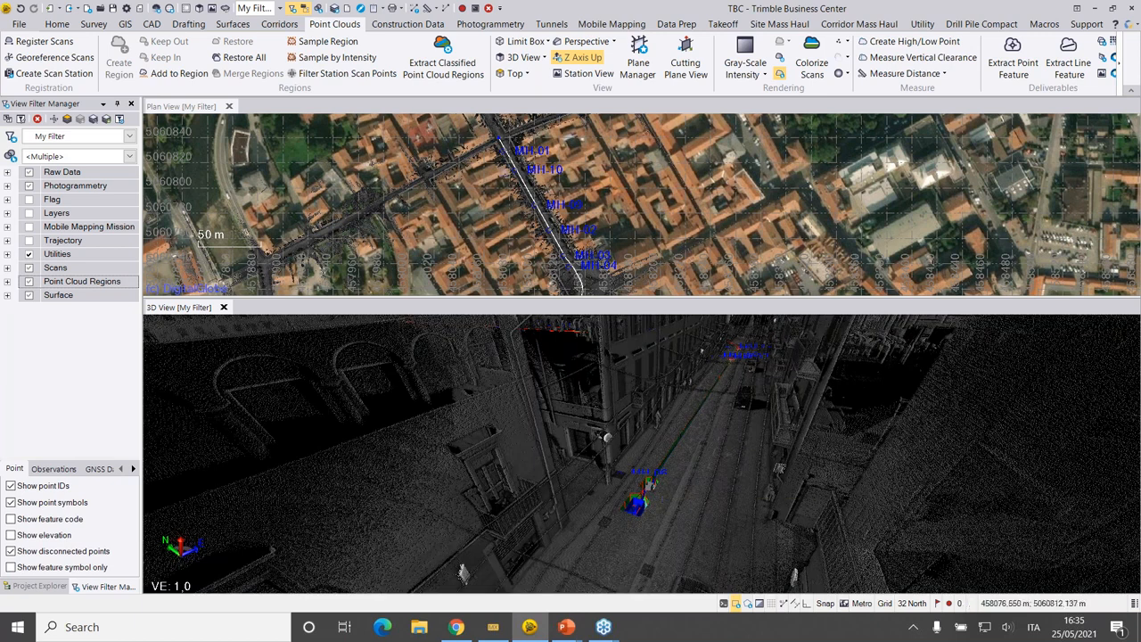
pyautogui.scroll(-1, 648, 232)
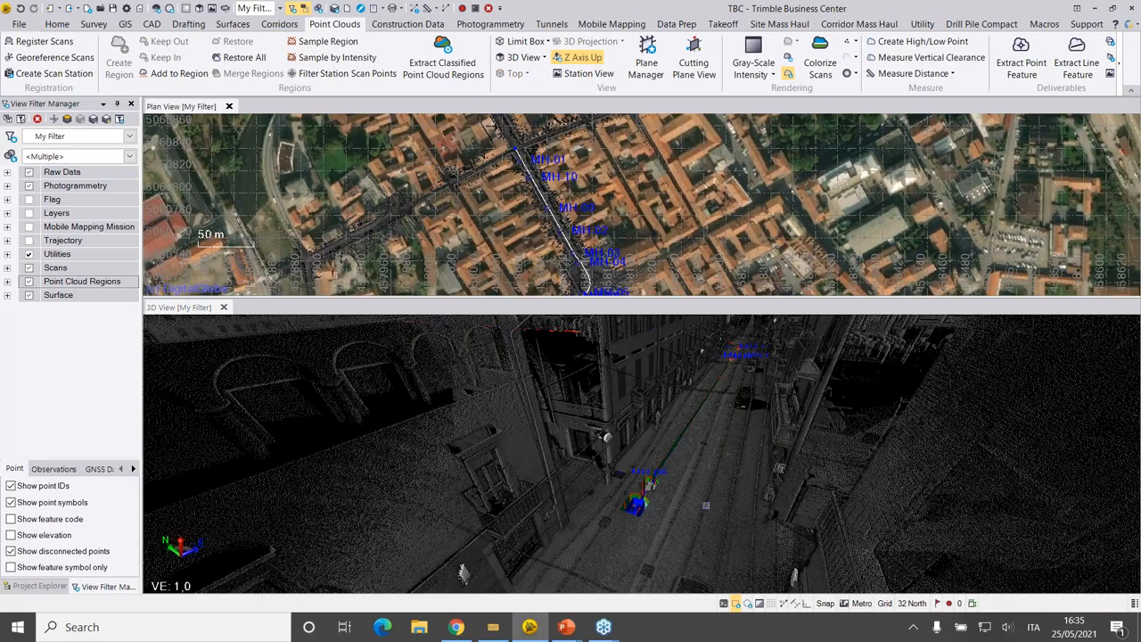
pyautogui.moveTo(670, 545); pyautogui.dragTo(682, 528, button='right')
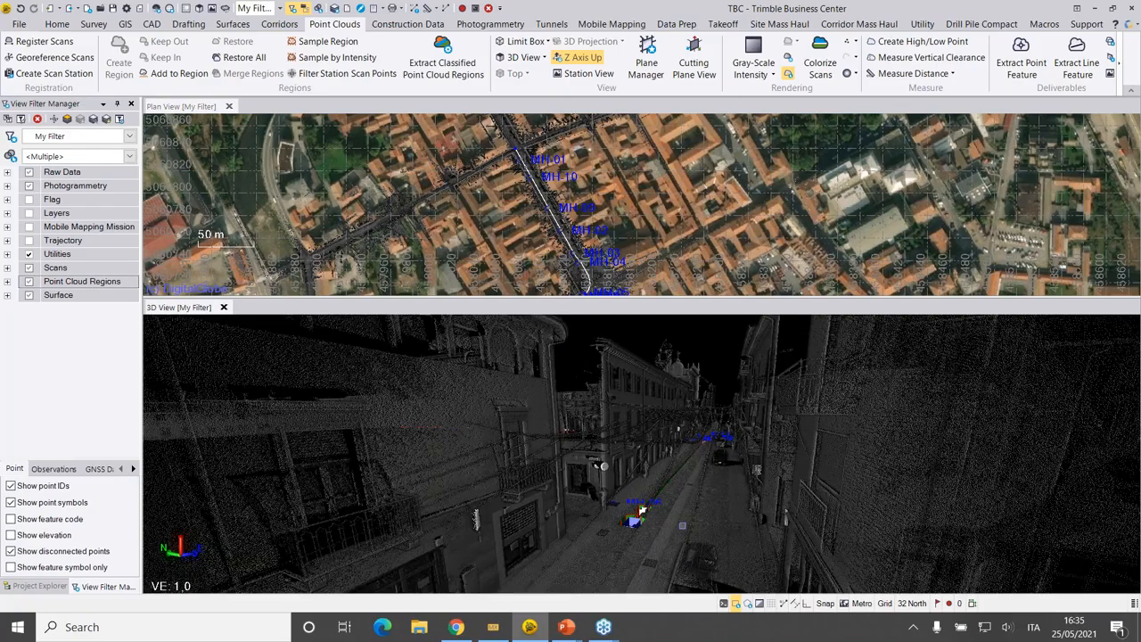
pyautogui.scroll(3, 640, 510)
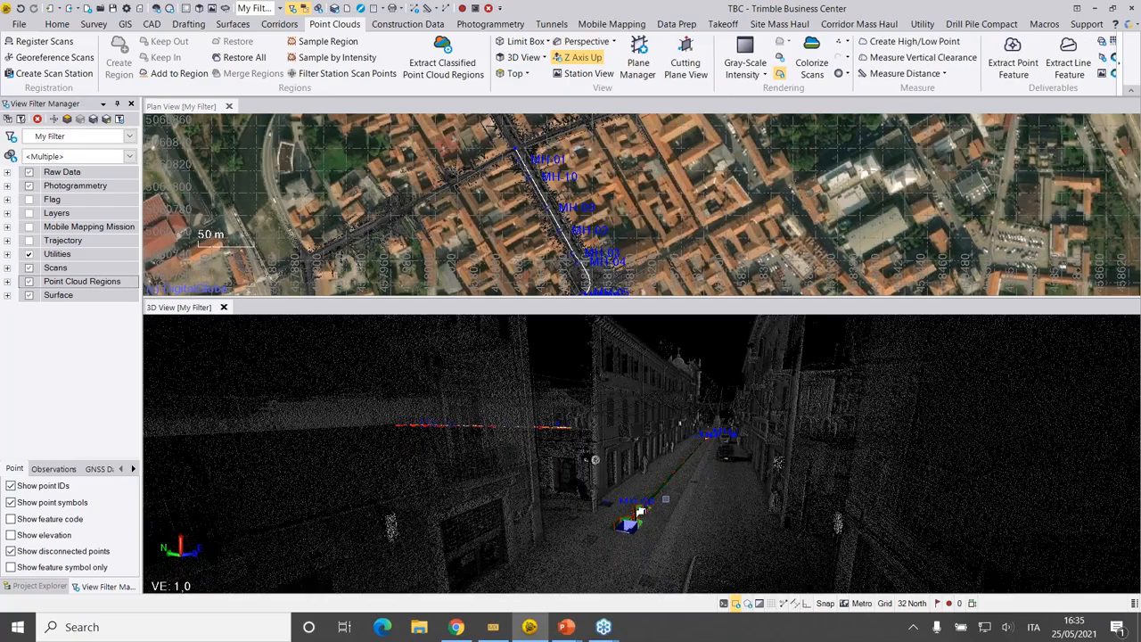
pyautogui.scroll(2, 629, 516)
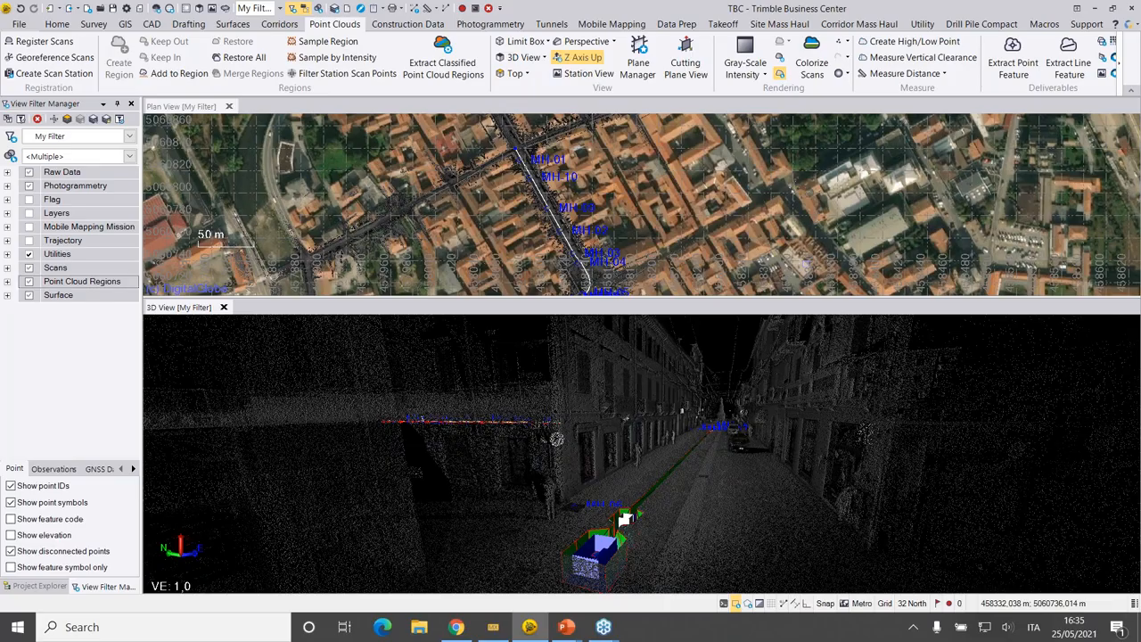
# Review the Telecom items under Site Improvements in the project library of the Material and Site Improvement Manager.
pyautogui.click(922, 24)
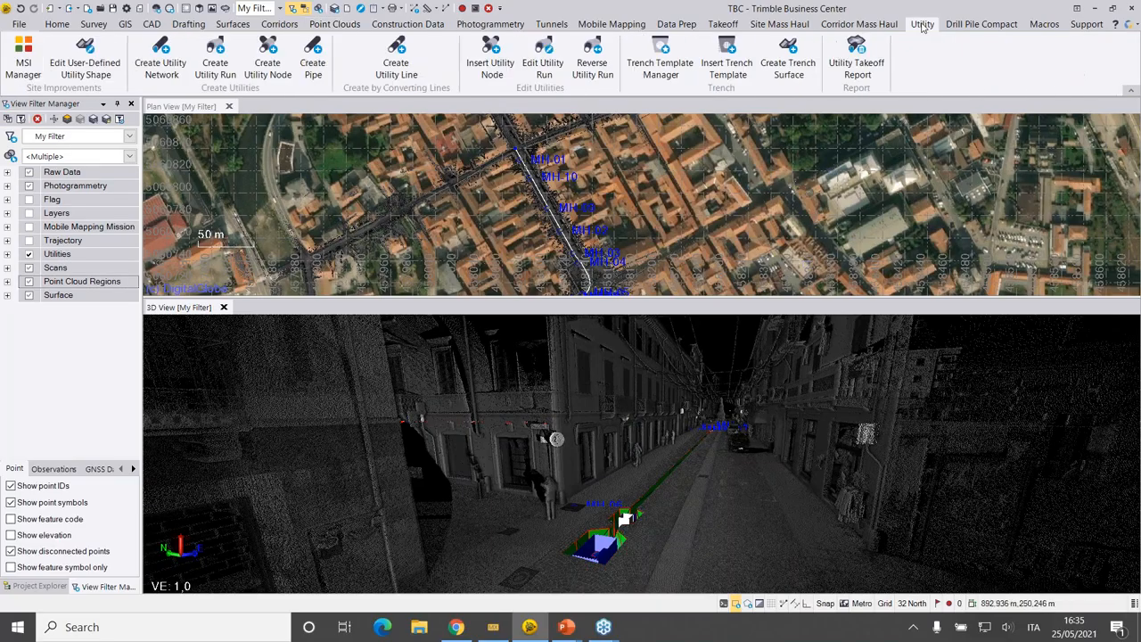
pyautogui.click(152, 24)
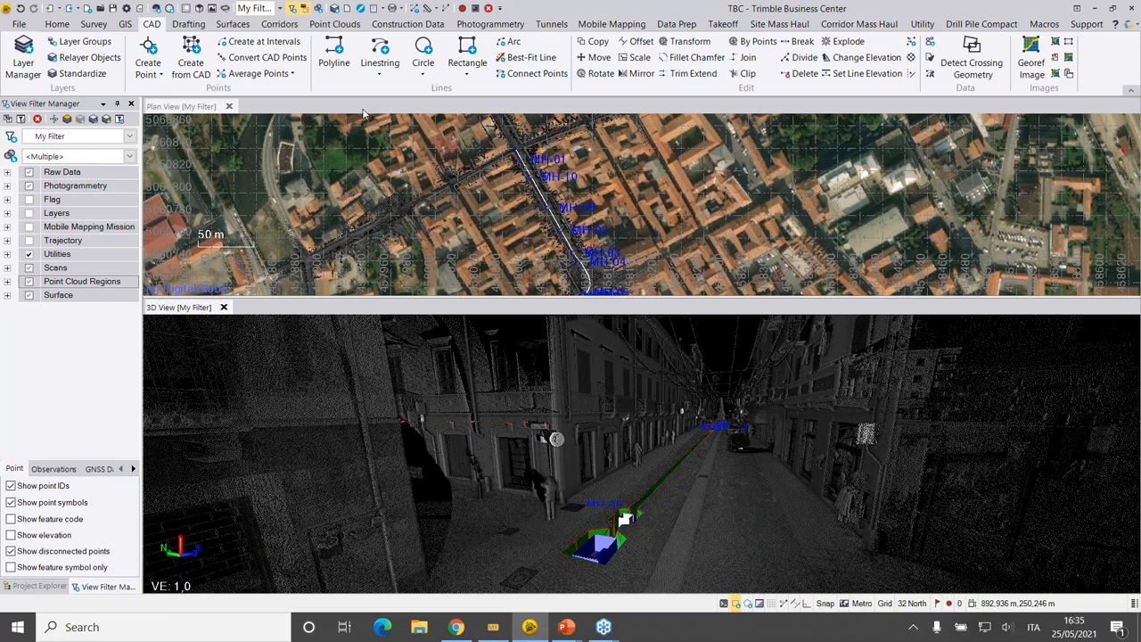
pyautogui.click(922, 24)
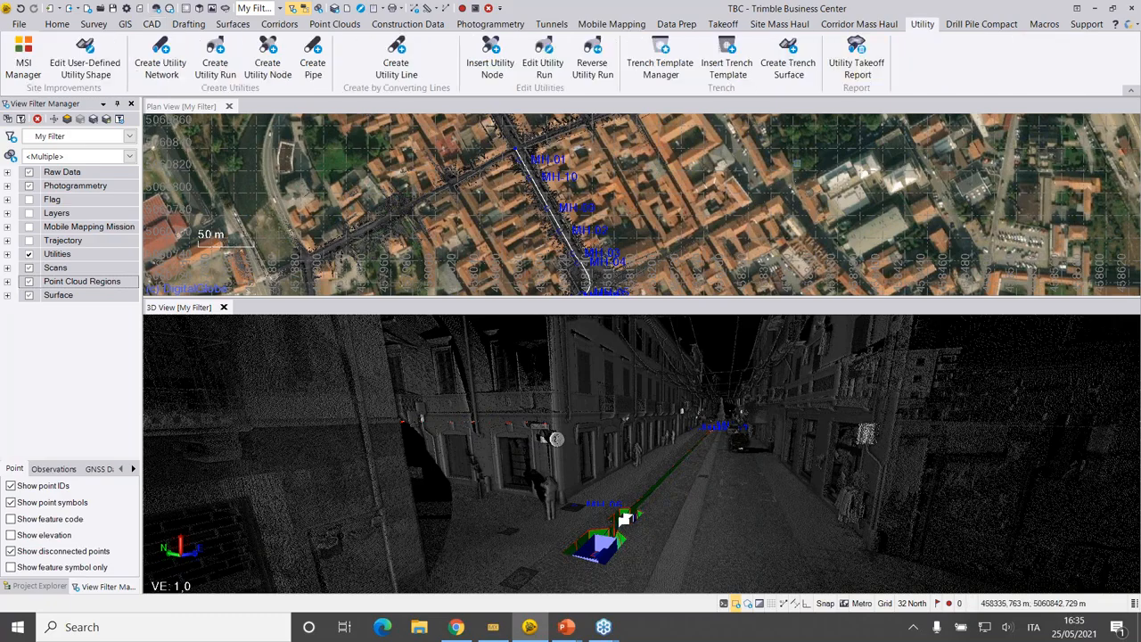
pyautogui.moveTo(626, 517); pyautogui.dragTo(878, 463, button='middle')
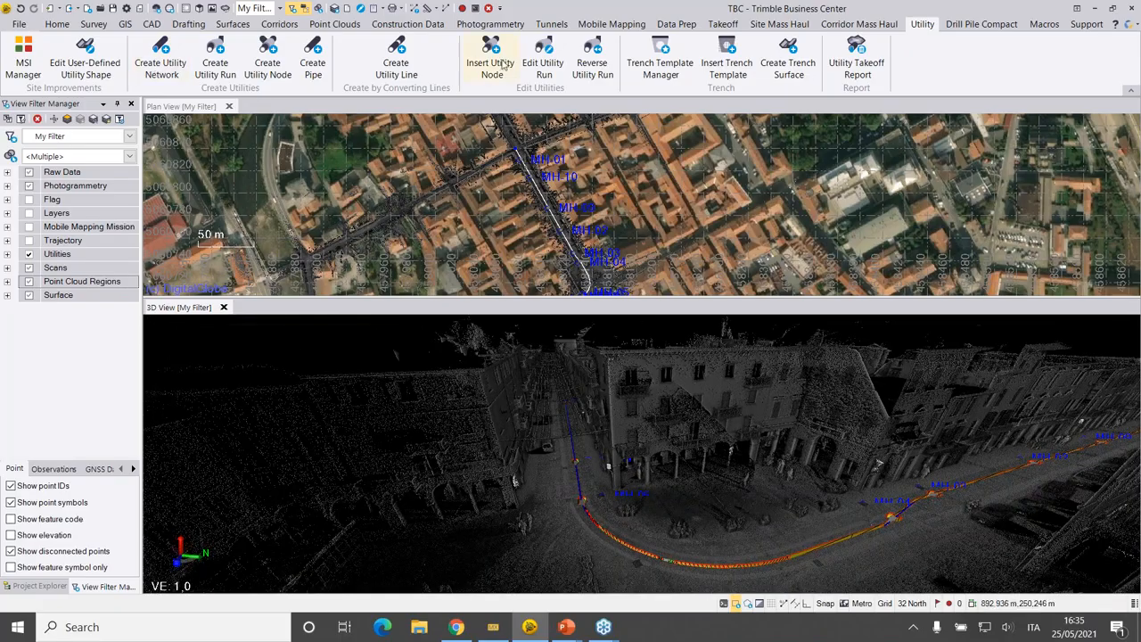
pyautogui.click(23, 56)
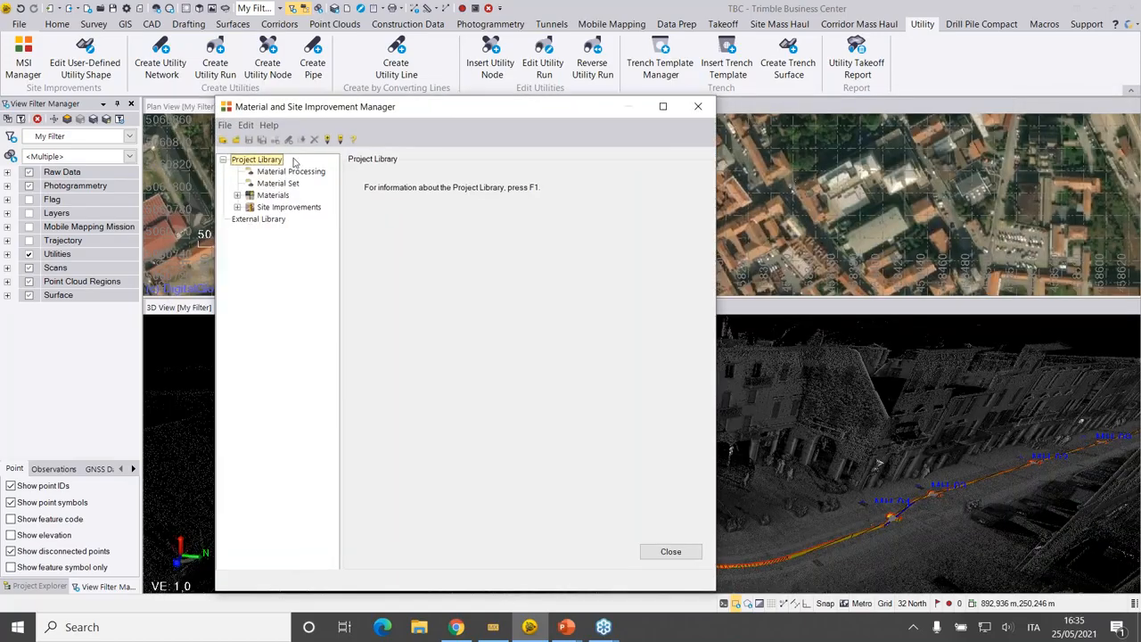
pyautogui.click(237, 207)
pyautogui.click(251, 231)
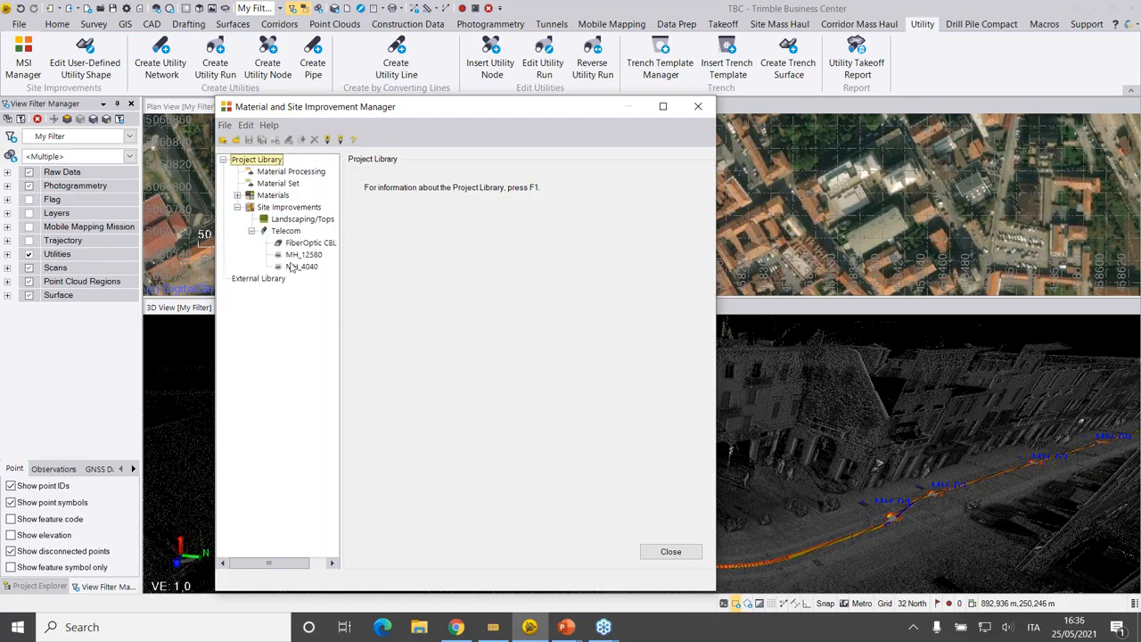
pyautogui.click(698, 108)
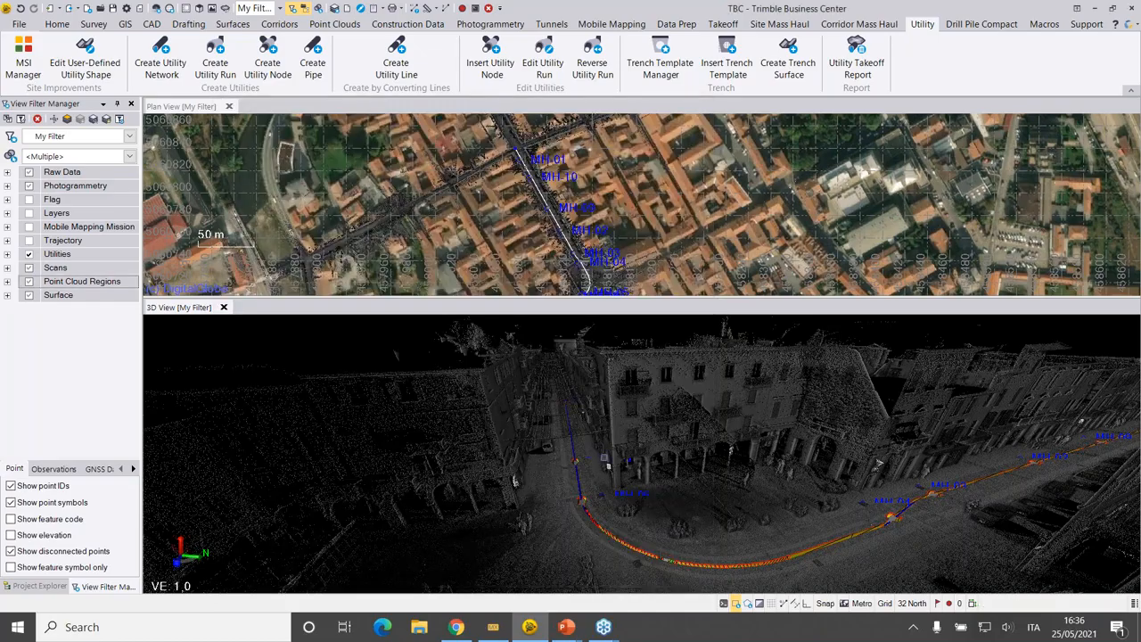
# Hide the scans in the view filter and inspect the trench surface with its manholes and cable in 3D.
pyautogui.moveTo(599, 438); pyautogui.dragTo(673, 470, button='middle')
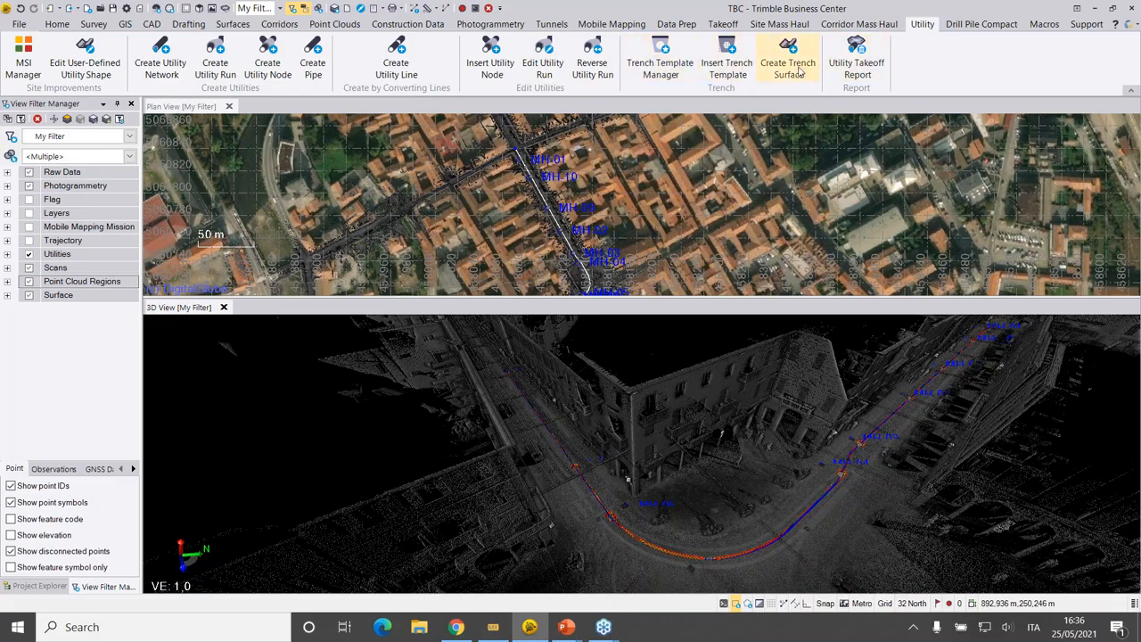
pyautogui.moveTo(696, 514); pyautogui.dragTo(482, 508, button='middle')
pyautogui.scroll(5, 626, 490)
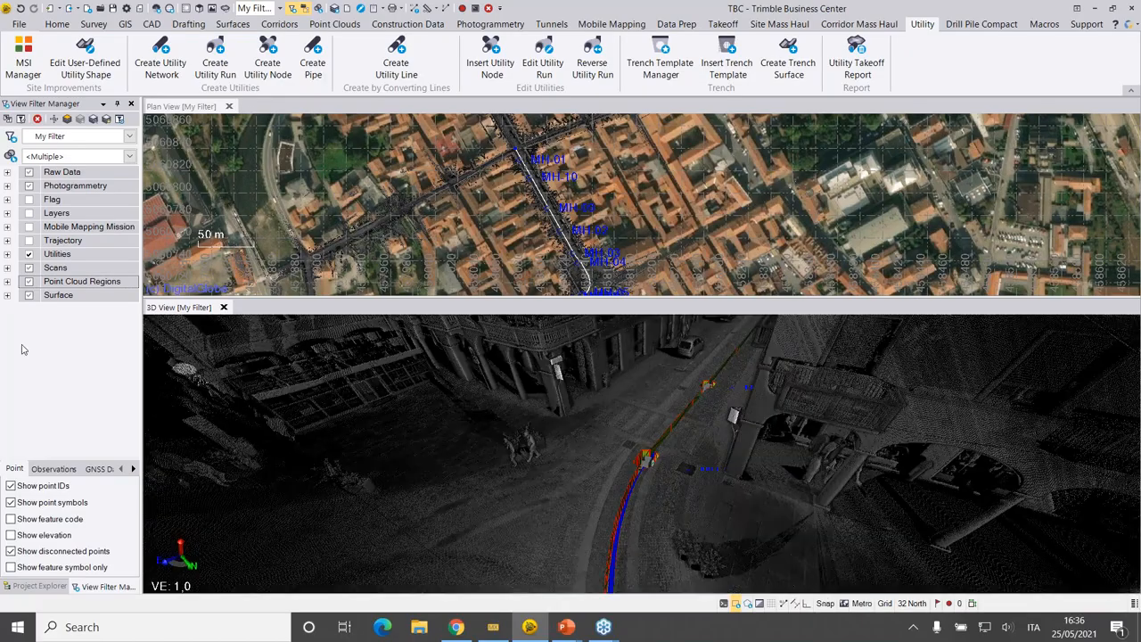
pyautogui.click(29, 268)
pyautogui.moveTo(702, 507)
pyautogui.mouseDown(button='middle')
pyautogui.moveTo(633, 487)
pyautogui.moveTo(499, 517)
pyautogui.moveTo(390, 512)
pyautogui.moveTo(882, 520)
pyautogui.moveTo(616, 525)
pyautogui.mouseUp(button='middle')
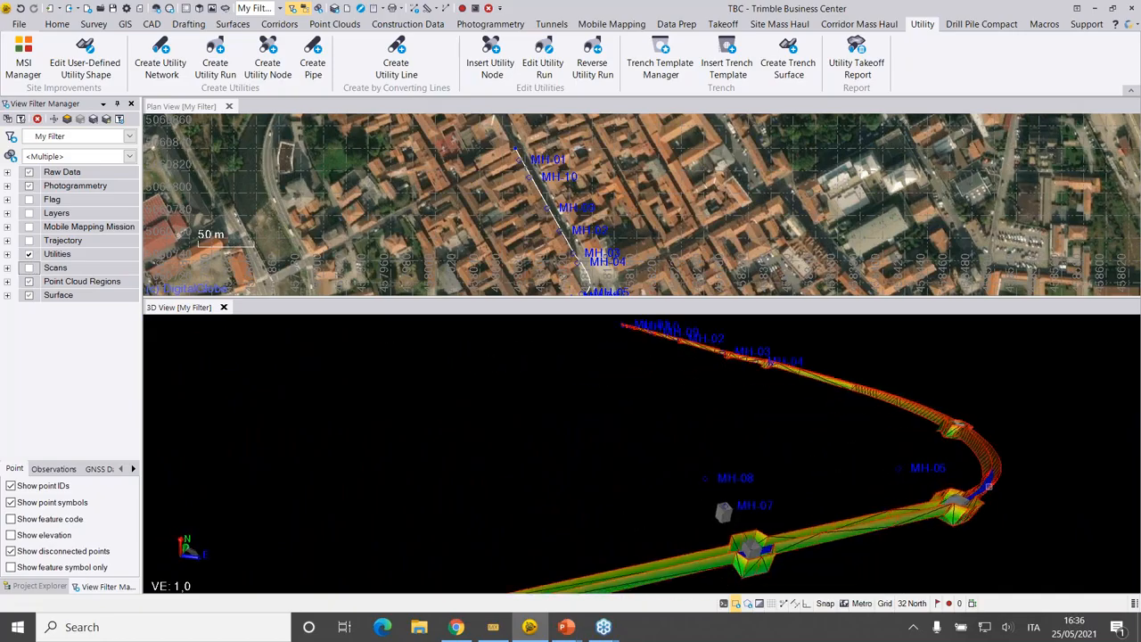
pyautogui.scroll(4, 990, 487)
pyautogui.moveTo(991, 490); pyautogui.dragTo(732, 482, button='middle')
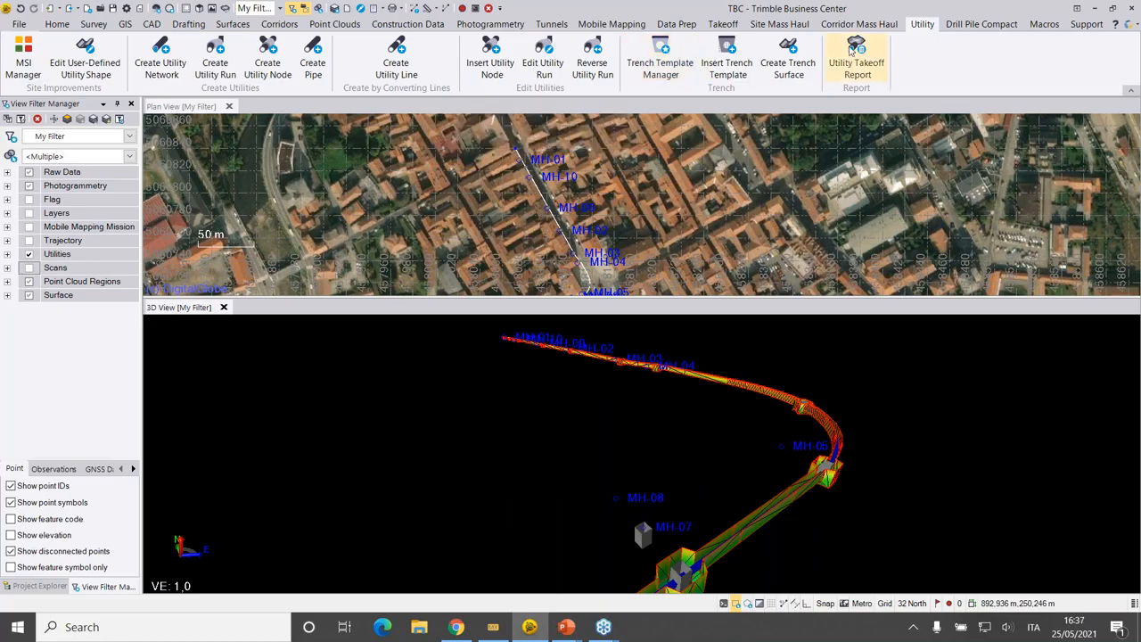
# Generate a Utility Takeoff Report for the FTTH_Borgo network with a station increment of 5,0000.
pyautogui.click(857, 55)
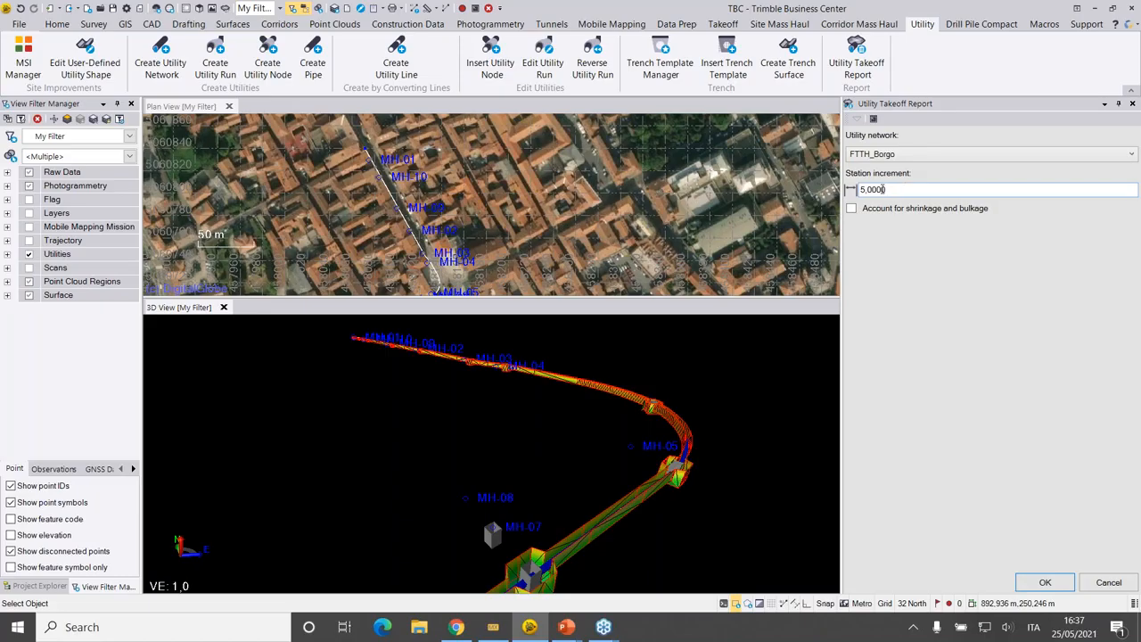
pyautogui.click(1045, 581)
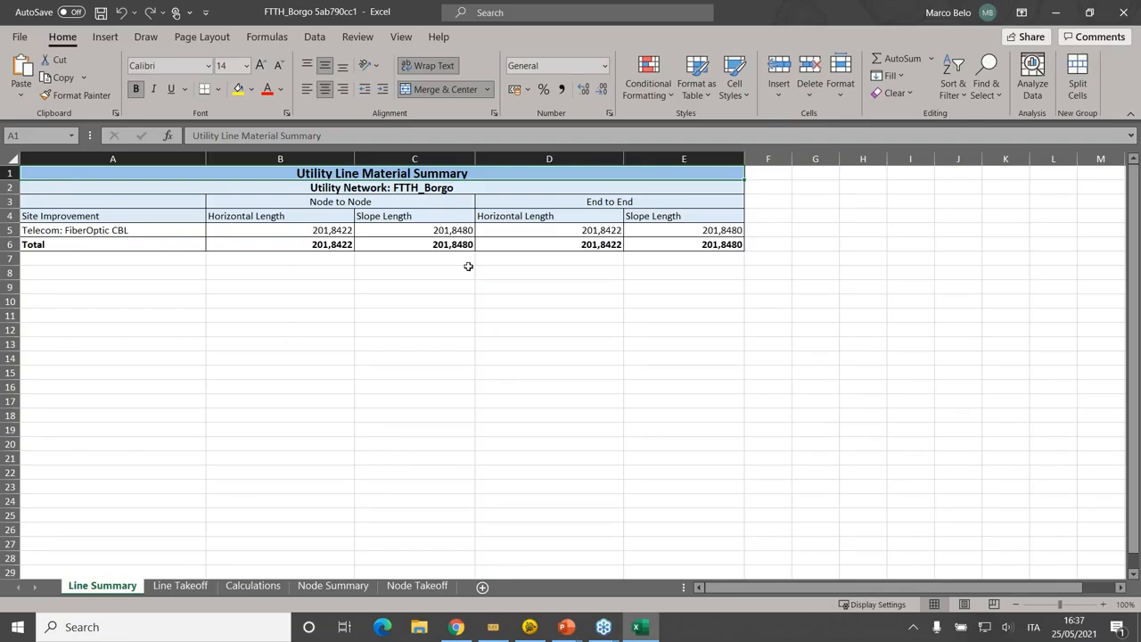
# Review the report workbook's Line Takeoff, Calculations, Node Summary and Node Takeoff sheets.
pyautogui.click(182, 586)
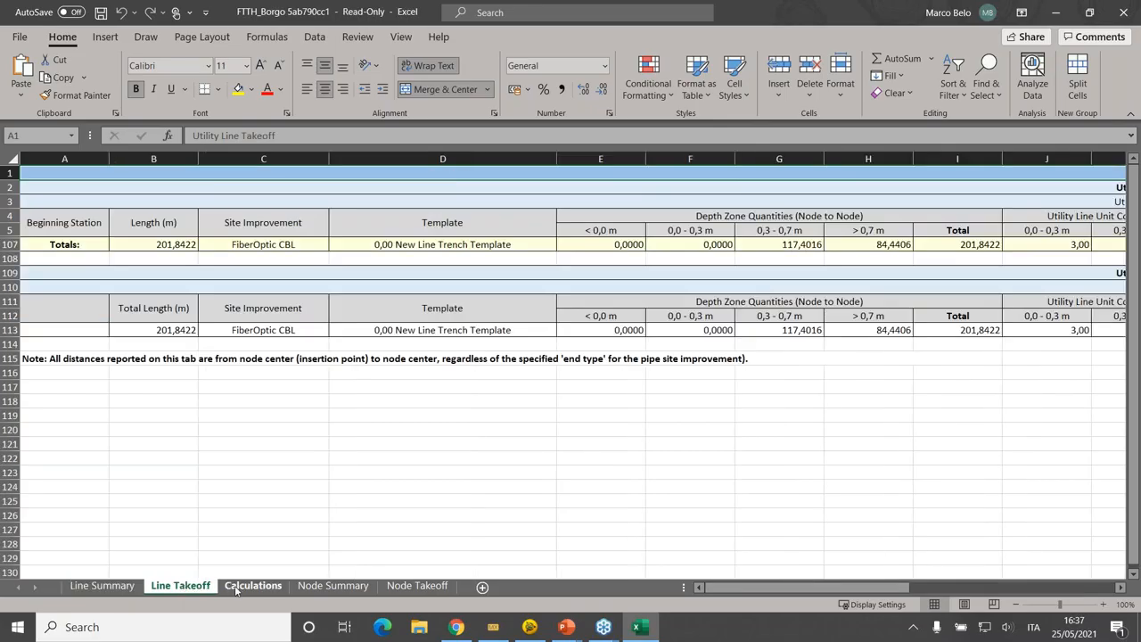
pyautogui.click(248, 587)
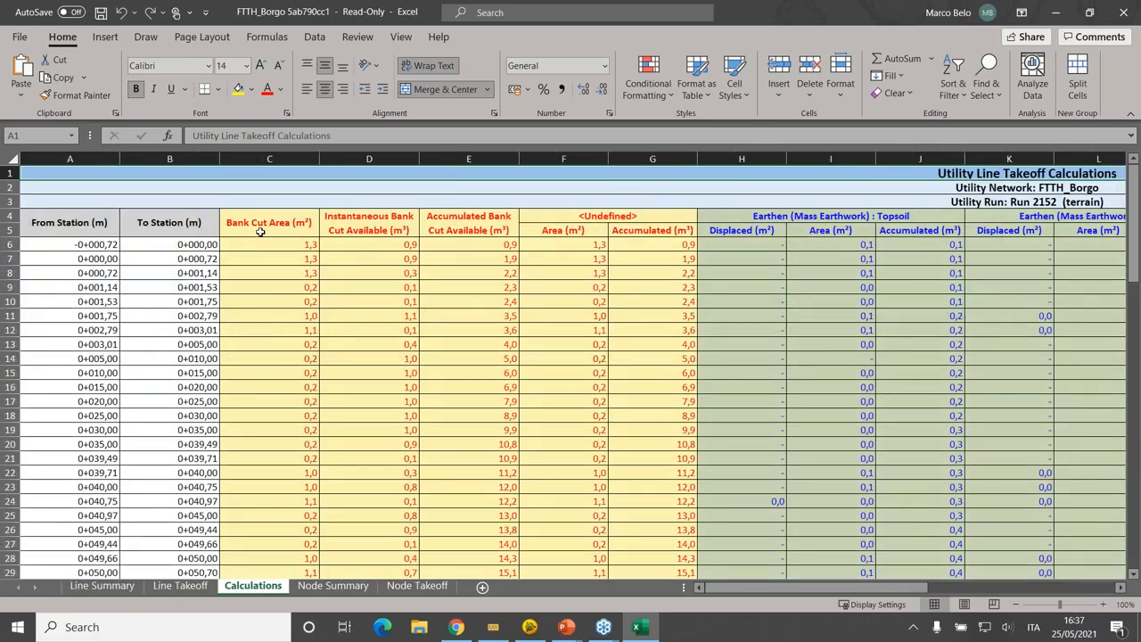
pyautogui.moveTo(796, 592); pyautogui.dragTo(956, 602)
pyautogui.click(341, 586)
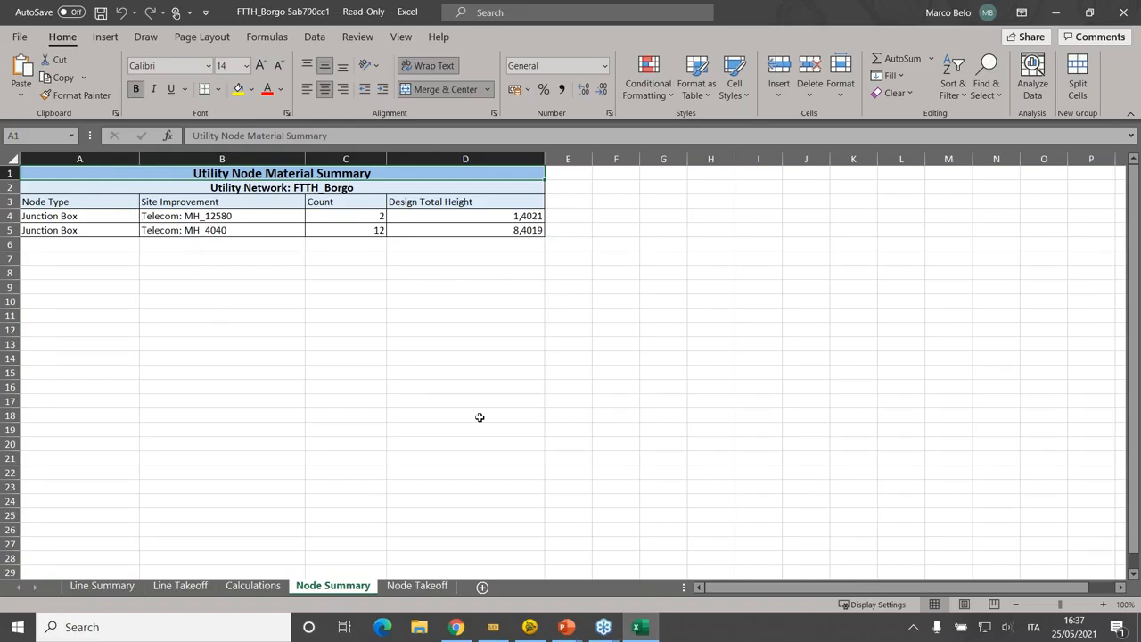
pyautogui.click(419, 586)
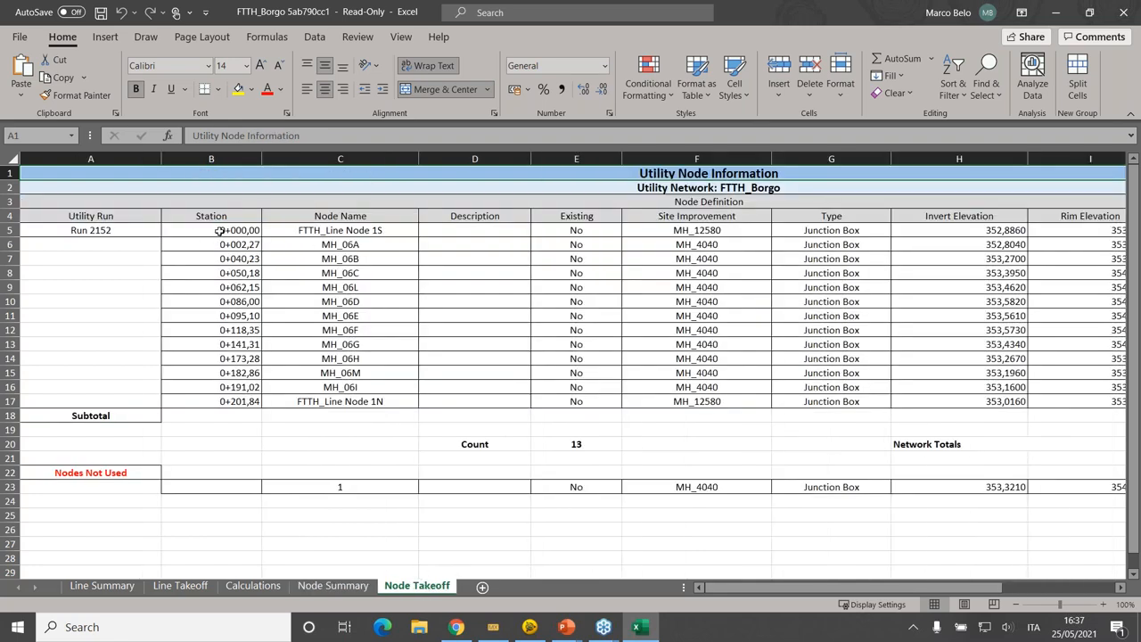
pyautogui.moveTo(762, 589)
pyautogui.mouseDown()
pyautogui.moveTo(861, 590)
pyautogui.moveTo(753, 592)
pyautogui.mouseUp()
# Re-examine the Line Takeoff sheet and the earthwork columns of the Calculations sheet, and minimize the workbook.
pyautogui.click(182, 588)
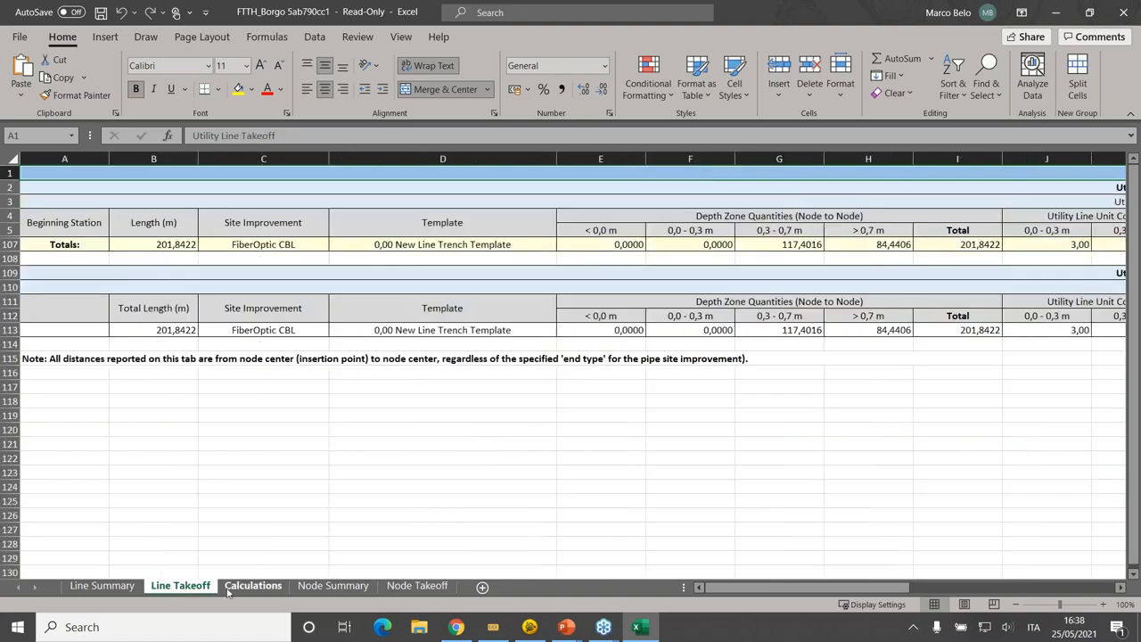
pyautogui.click(244, 589)
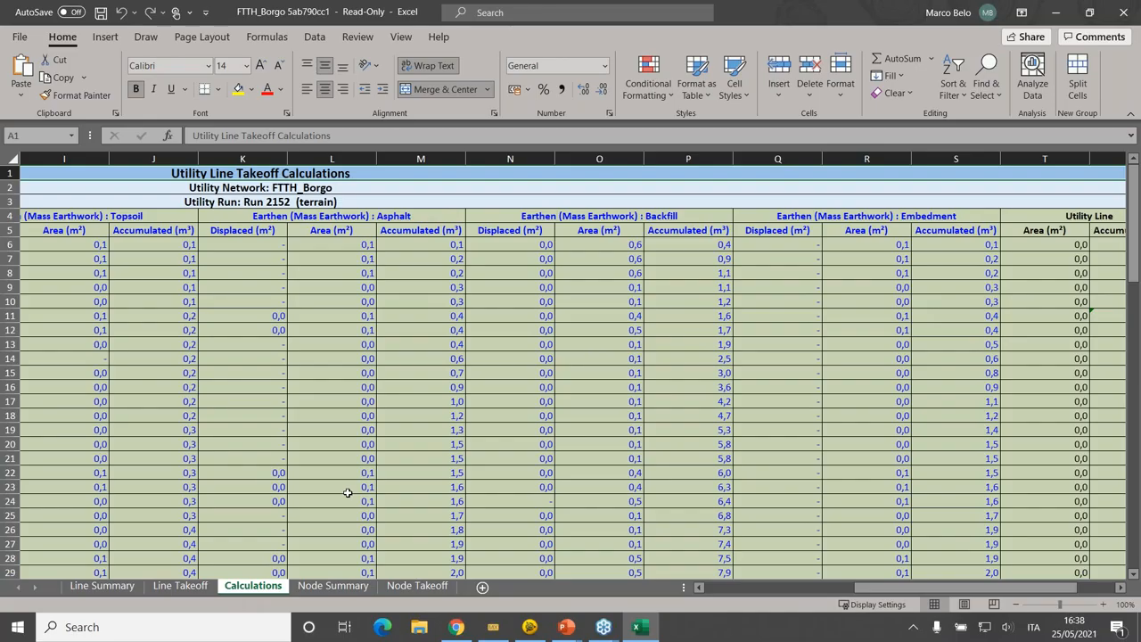
pyautogui.hscroll(-3, 827, 595)
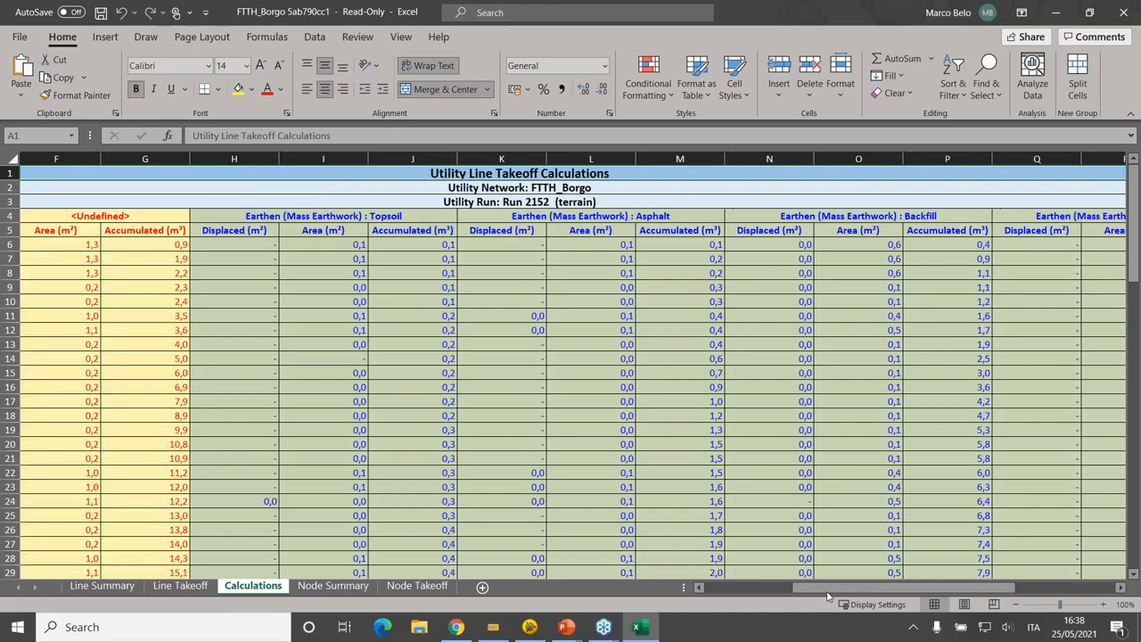
pyautogui.hscroll(-5, 827, 595)
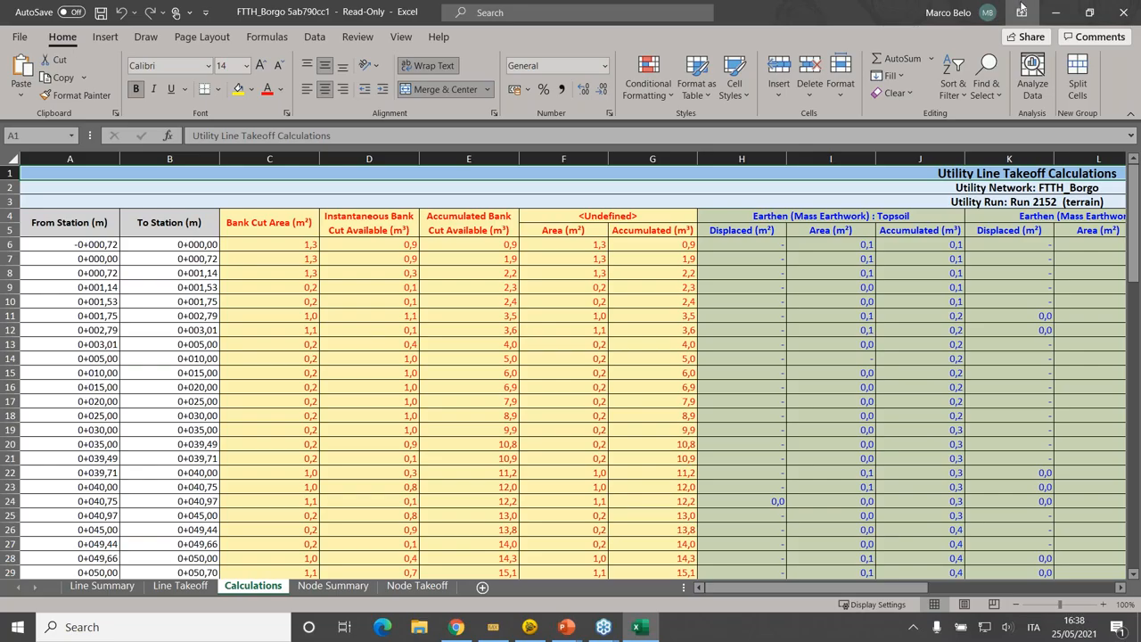
pyautogui.click(1059, 13)
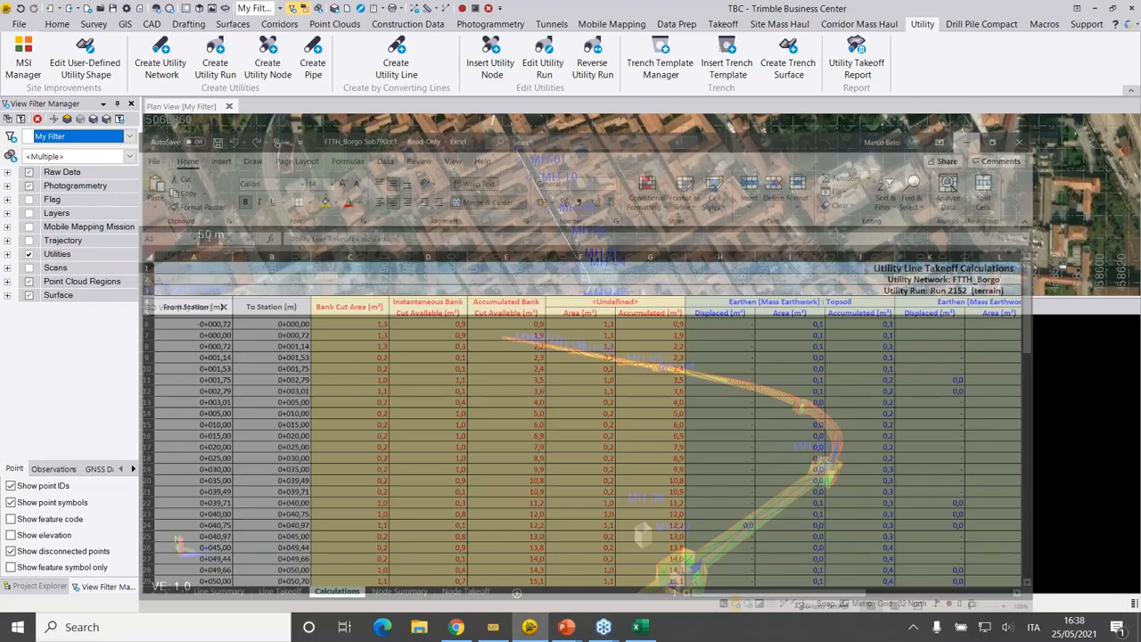
# Switch to the PowerPoint slide show and advance to the AR for On-Site Inspection slide.
pyautogui.moveTo(712, 420)
pyautogui.mouseDown(button='middle')
pyautogui.moveTo(682, 430)
pyautogui.moveTo(695, 433)
pyautogui.mouseUp(button='middle')
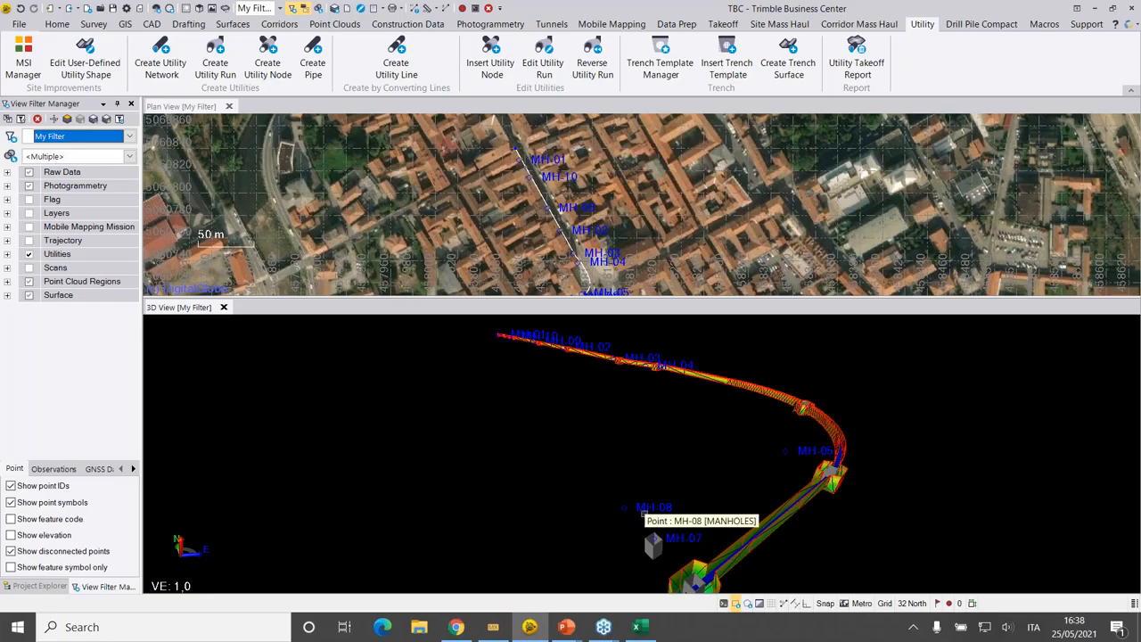
pyautogui.hotkey('alt', 'Tab')
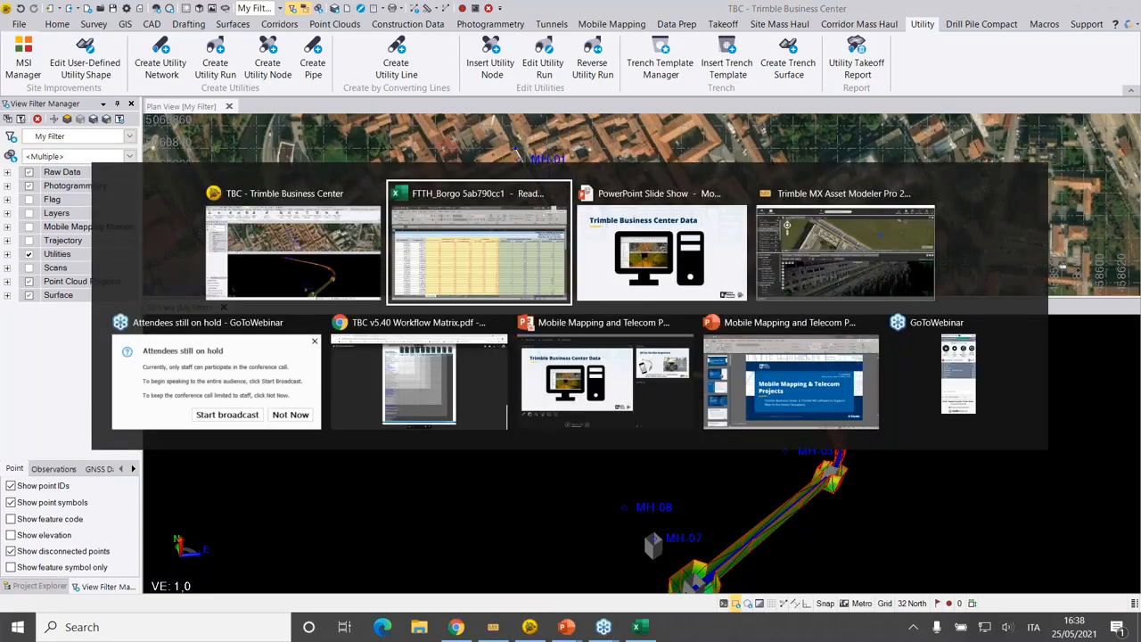
pyautogui.hotkey('alt', 'Tab')
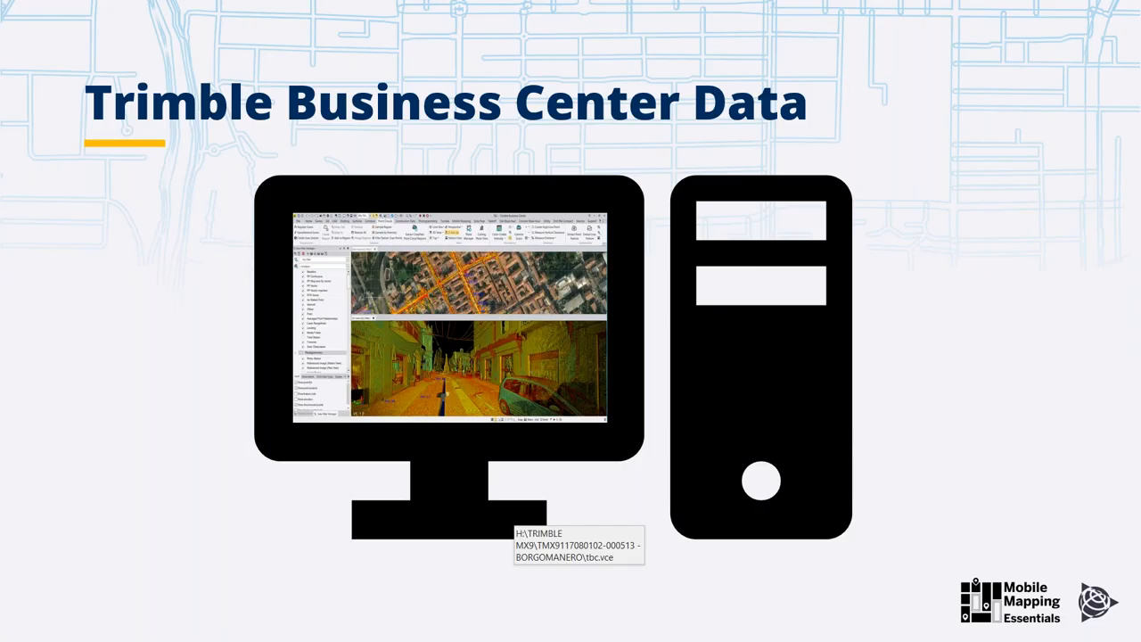
pyautogui.click(357, 573)
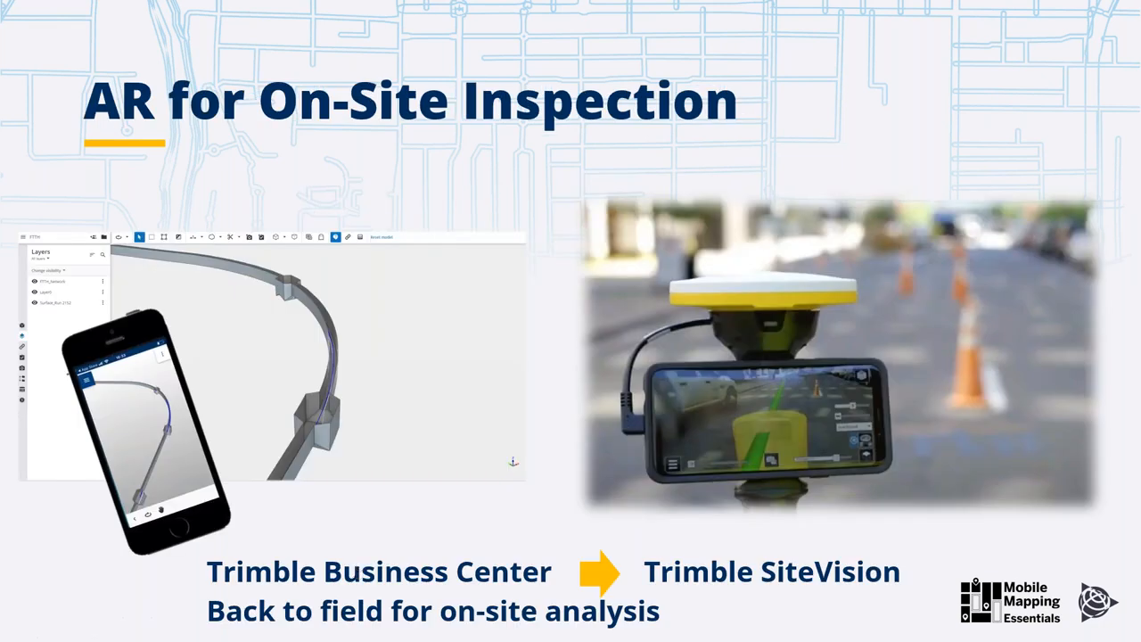